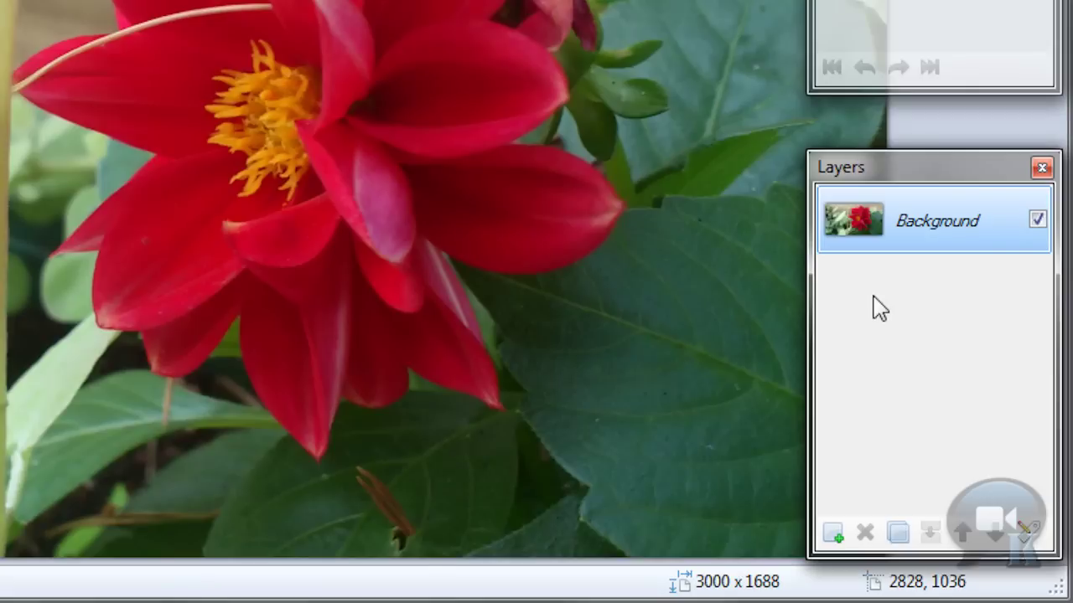
Step: Duplicate the photo layer and set the Magic Wand's Selection Mode to Add (union)
{"action": "left_click", "coordinate": [893, 531]}
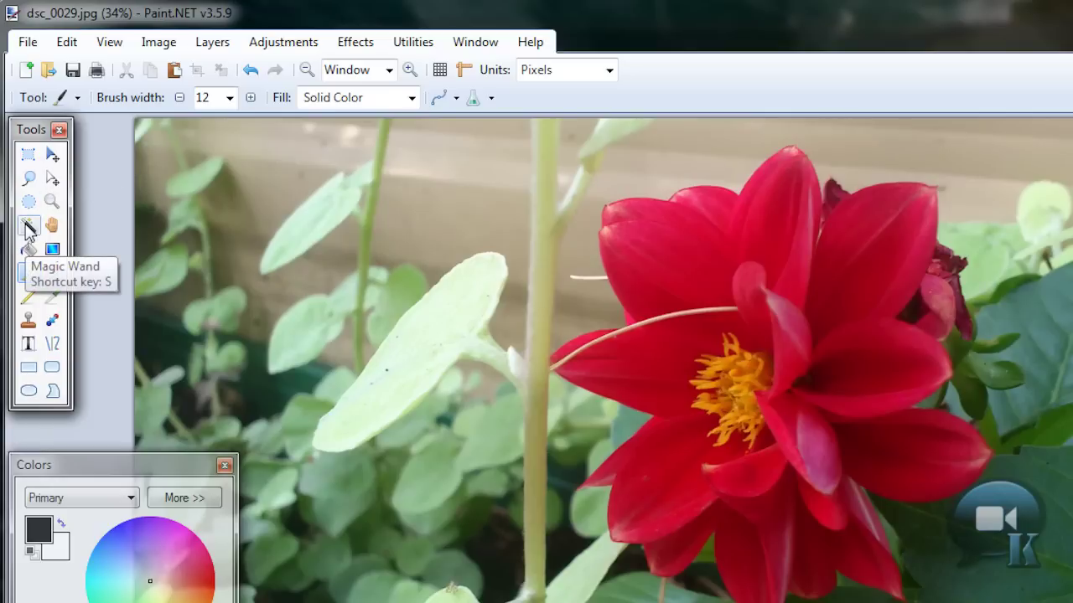
{"action": "left_click", "coordinate": [28, 227]}
{"action": "left_click", "coordinate": [216, 98]}
{"action": "left_click", "coordinate": [227, 146]}
{"action": "left_click", "coordinate": [335, 98]}
{"action": "left_click", "coordinate": [622, 33]}
Step: Magic Wand-select the red dahlia, adding its upper and inner petal areas
{"action": "left_click", "coordinate": [787, 326]}
{"action": "left_click", "coordinate": [710, 236]}
{"action": "left_click", "coordinate": [249, 70]}
{"action": "left_click", "coordinate": [736, 250]}
{"action": "left_click", "coordinate": [774, 214], "text": "ctrl"}
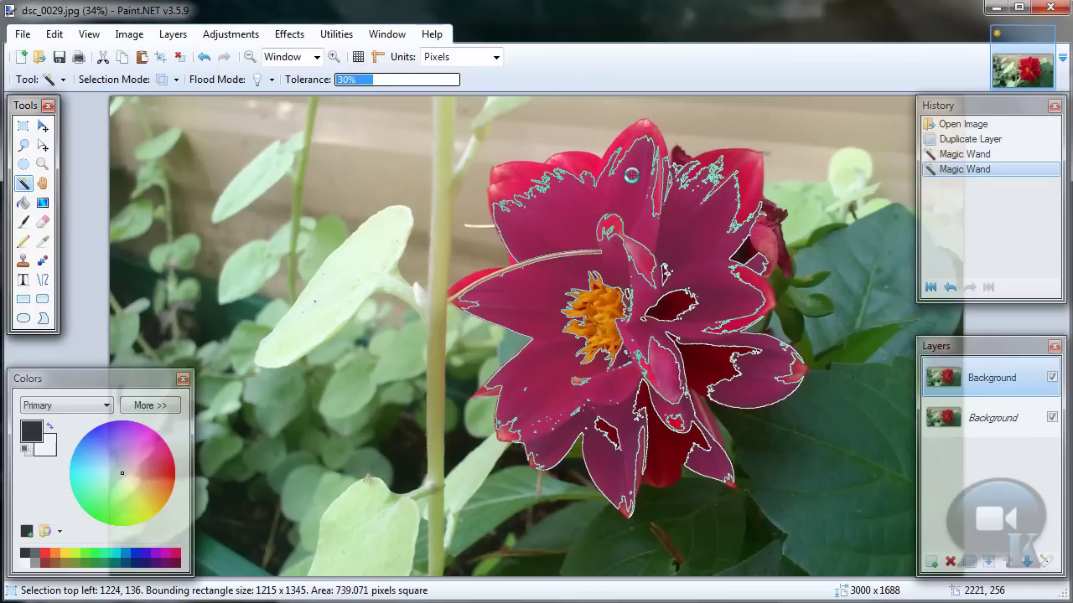
{"action": "left_click", "coordinate": [631, 175], "text": "ctrl"}
{"action": "left_click", "coordinate": [660, 176], "text": "ctrl"}
{"action": "left_click", "coordinate": [647, 140], "text": "ctrl"}
{"action": "left_click", "coordinate": [502, 176], "text": "ctrl"}
{"action": "left_click", "coordinate": [557, 202], "text": "ctrl"}
{"action": "left_click", "coordinate": [502, 191], "text": "ctrl"}
{"action": "left_click", "coordinate": [513, 185], "text": "ctrl"}
{"action": "left_click", "coordinate": [635, 252], "text": "ctrl"}
Step: Raise tolerance to 33% and add the remaining top petals, upper-left edge and lower petal area
{"action": "left_click", "coordinate": [605, 208], "text": "ctrl"}
{"action": "left_click", "coordinate": [376, 79]}
{"action": "left_click", "coordinate": [490, 175], "text": "ctrl"}
{"action": "left_click", "coordinate": [578, 213], "text": "ctrl"}
{"action": "left_click", "coordinate": [550, 202], "text": "ctrl"}
{"action": "left_click", "coordinate": [513, 188], "text": "ctrl"}
{"action": "left_click", "coordinate": [669, 274], "text": "ctrl"}
Step: Add the dark patches, the right-edge notch and a leftover petal area to the selection
{"action": "left_click", "coordinate": [686, 314], "text": "ctrl"}
{"action": "left_click", "coordinate": [706, 347], "text": "ctrl"}
{"action": "left_click", "coordinate": [793, 370], "text": "ctrl"}
{"action": "left_click", "coordinate": [765, 247], "text": "ctrl"}
{"action": "left_click", "coordinate": [746, 244], "text": "ctrl"}
{"action": "left_click", "coordinate": [769, 239], "text": "ctrl"}
{"action": "left_click", "coordinate": [582, 382], "text": "ctrl"}
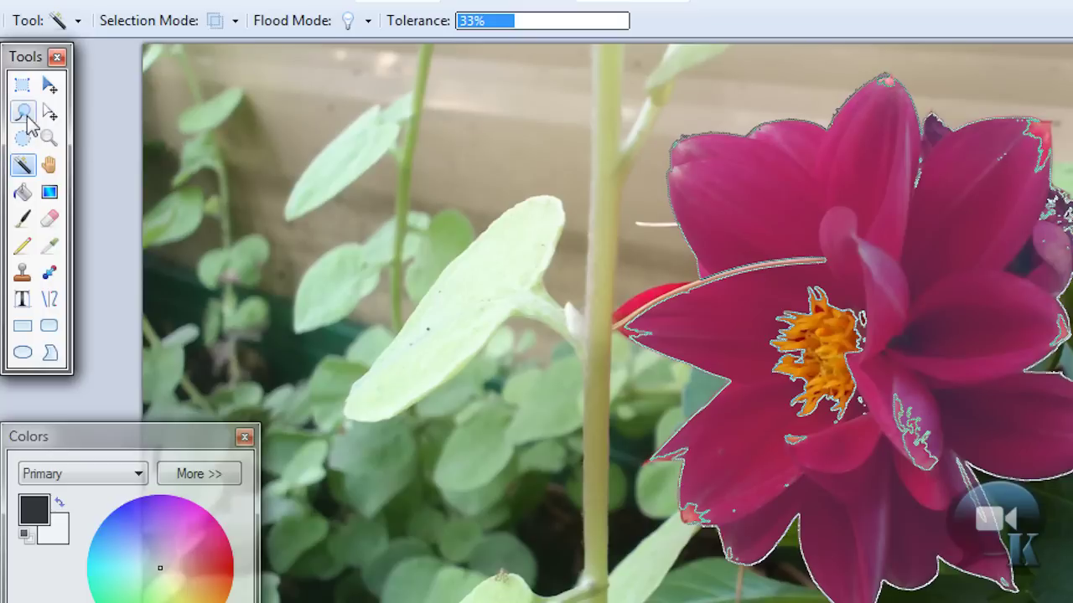
{"action": "left_click", "coordinate": [23, 145]}
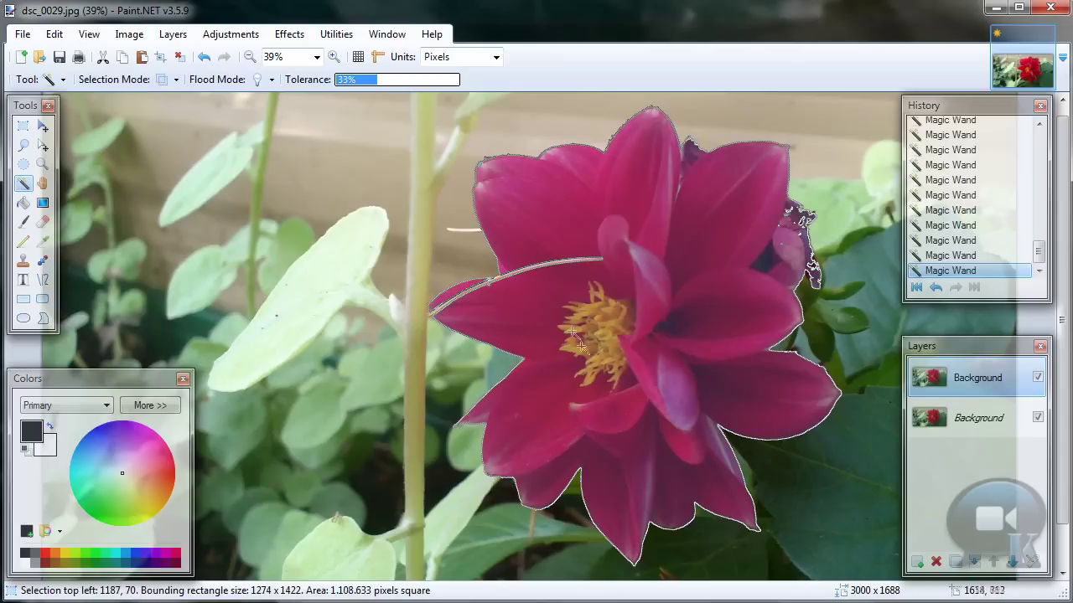
Step: Discard a stray lasso selection and zoom in on the flower's right edge
{"action": "key", "text": "s"}
{"action": "key", "text": "s"}
{"action": "left_click_drag", "start_coordinate": [811, 279], "coordinate": [808, 194]}
{"action": "key", "text": "ctrl+z"}
{"action": "key", "text": "z"}
{"action": "left_click", "coordinate": [692, 126]}
{"action": "left_click_drag", "start_coordinate": [460, 144], "coordinate": [766, 495]}
Step: Lasso the dark bud into the dahlia selection, then set Selection Mode to Subtract
{"action": "mouse_move", "coordinate": [579, 404]}
{"action": "left_mouse_down"}
{"action": "mouse_move", "coordinate": [610, 436]}
{"action": "mouse_move", "coordinate": [608, 392]}
{"action": "mouse_move", "coordinate": [574, 301]}
{"action": "left_mouse_up"}
{"action": "mouse_move", "coordinate": [492, 303]}
{"action": "left_mouse_down"}
{"action": "mouse_move", "coordinate": [559, 373]}
{"action": "mouse_move", "coordinate": [578, 407]}
{"action": "left_mouse_up"}
{"action": "left_click", "coordinate": [584, 409]}
{"action": "scroll", "coordinate": [536, 362], "scroll_direction": "up", "scroll_amount": 3}
{"action": "mouse_move", "coordinate": [590, 367]}
{"action": "left_mouse_down"}
{"action": "mouse_move", "coordinate": [568, 314]}
{"action": "mouse_move", "coordinate": [434, 383]}
{"action": "left_mouse_up"}
{"action": "scroll", "coordinate": [586, 519], "scroll_direction": "up", "scroll_amount": 3}
{"action": "scroll", "coordinate": [651, 577], "scroll_direction": "left", "scroll_amount": 5}
{"action": "mouse_move", "coordinate": [636, 286]}
{"action": "left_mouse_down"}
{"action": "mouse_move", "coordinate": [624, 238]}
{"action": "mouse_move", "coordinate": [601, 280]}
{"action": "mouse_move", "coordinate": [624, 235]}
{"action": "mouse_move", "coordinate": [603, 273]}
{"action": "left_mouse_up"}
{"action": "scroll", "coordinate": [466, 582], "scroll_direction": "left", "scroll_amount": 4}
{"action": "left_click", "coordinate": [170, 80]}
{"action": "left_click", "coordinate": [185, 141]}
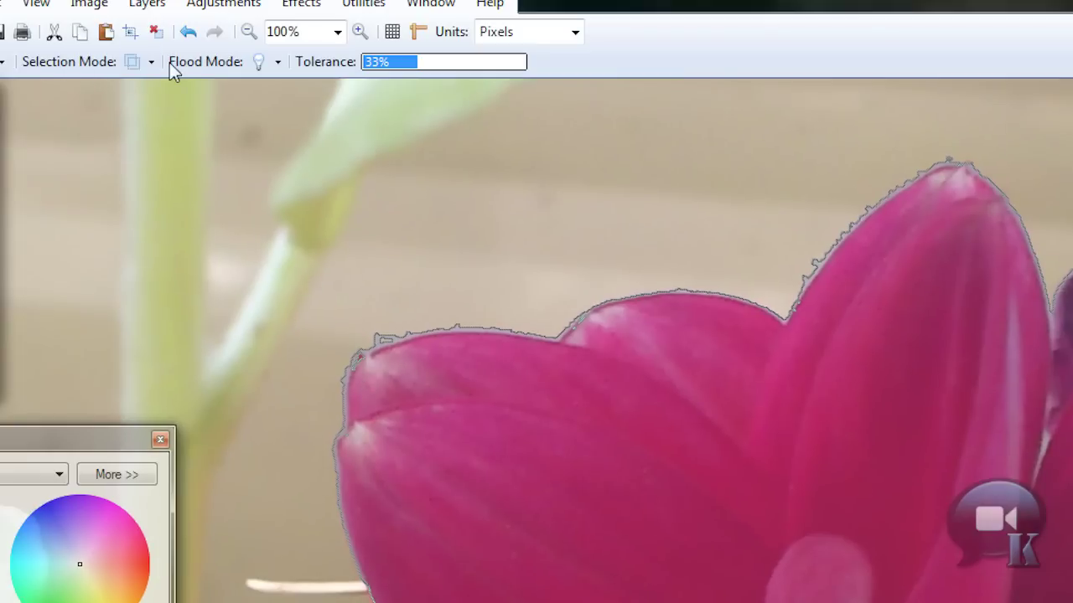
Step: Set the Magic Wand to Subtract mode with 14% tolerance
{"action": "left_click", "coordinate": [150, 62]}
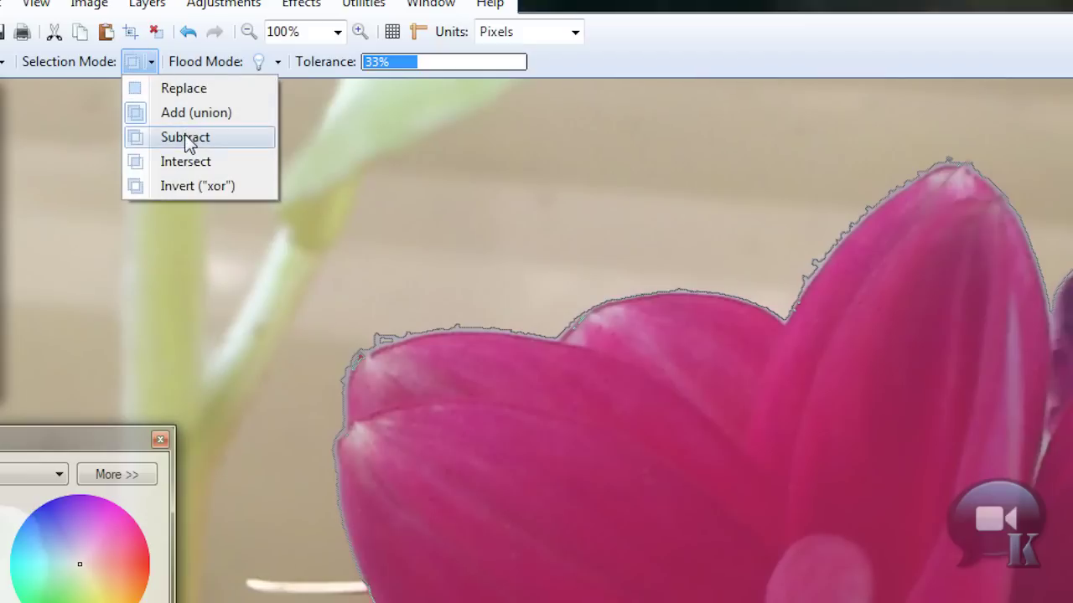
{"action": "left_click", "coordinate": [185, 137]}
{"action": "left_click", "coordinate": [385, 61]}
Step: Remove the background fringe along the petal's top edge and tip from the selection
{"action": "left_click", "coordinate": [806, 275]}
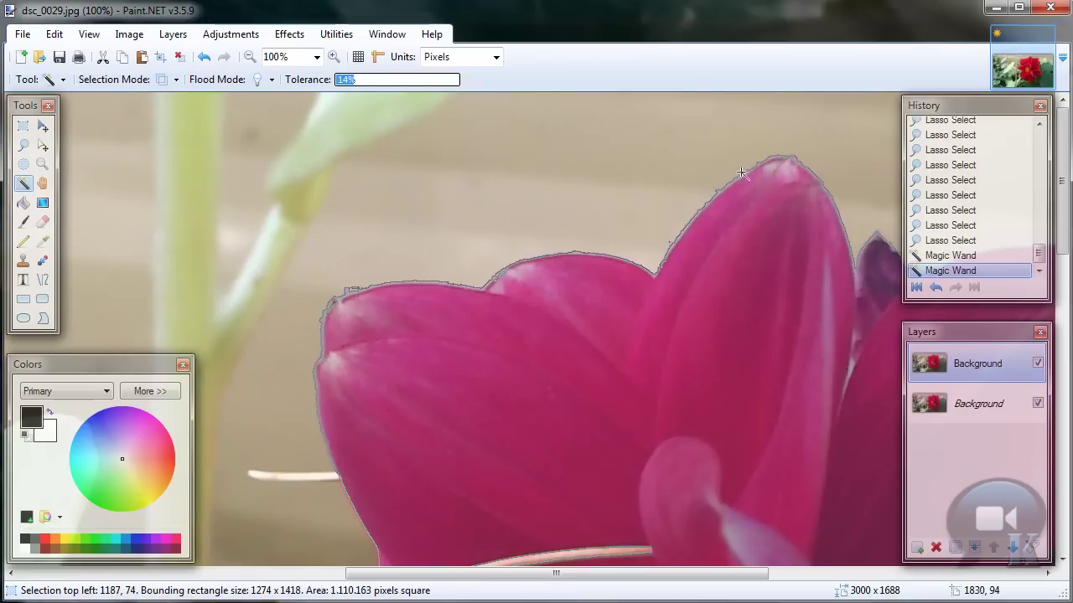
{"action": "left_click", "coordinate": [720, 227]}
{"action": "left_click", "coordinate": [692, 223]}
{"action": "left_click", "coordinate": [484, 275]}
{"action": "left_click", "coordinate": [427, 284]}
{"action": "left_click", "coordinate": [358, 289]}
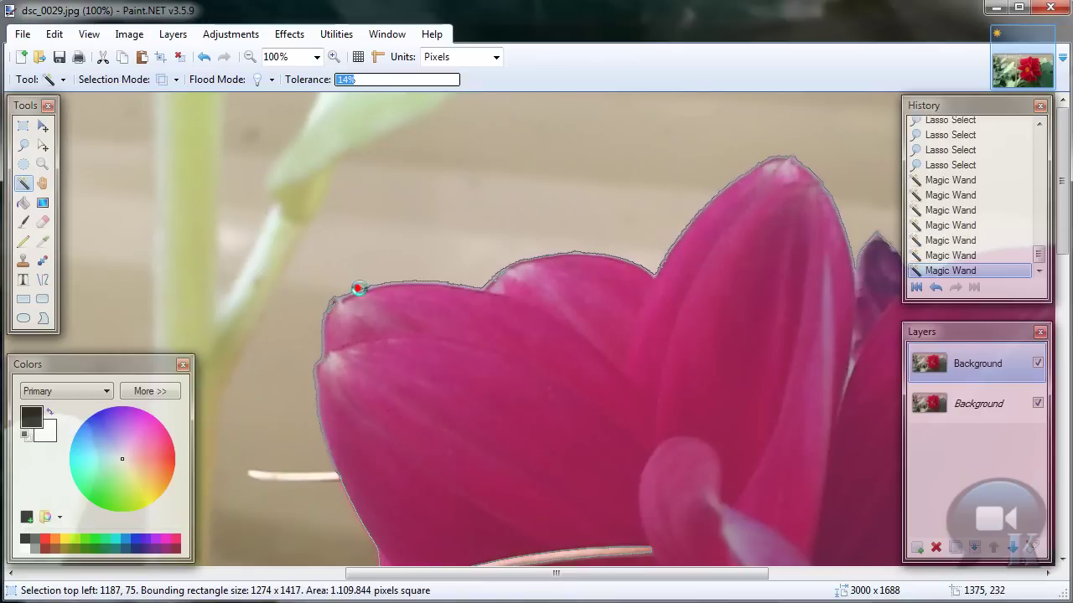
{"action": "left_click", "coordinate": [417, 289]}
{"action": "left_click", "coordinate": [485, 283]}
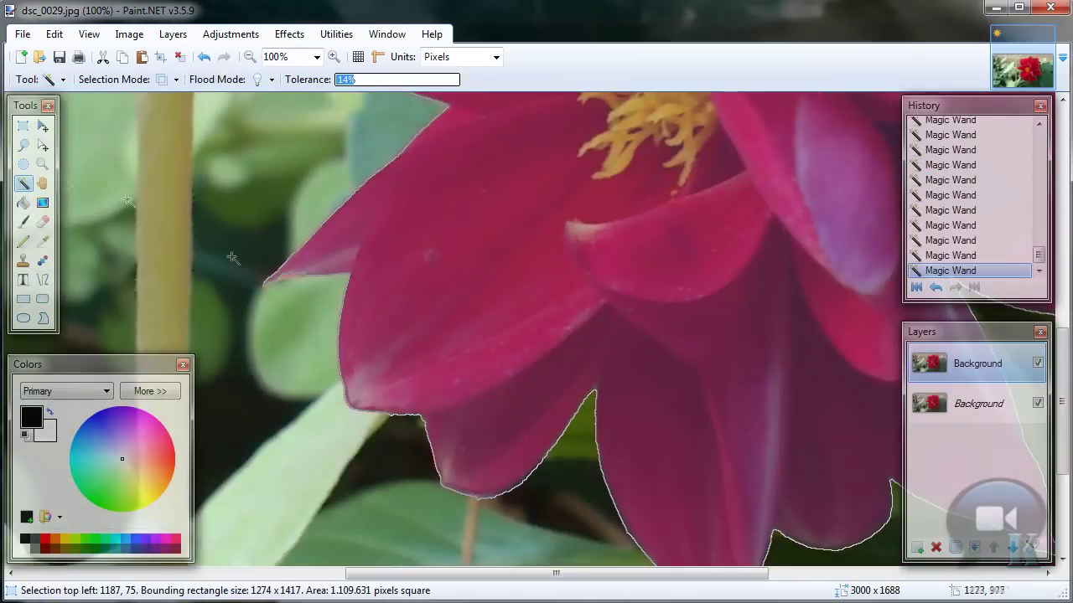
{"action": "left_click", "coordinate": [331, 280]}
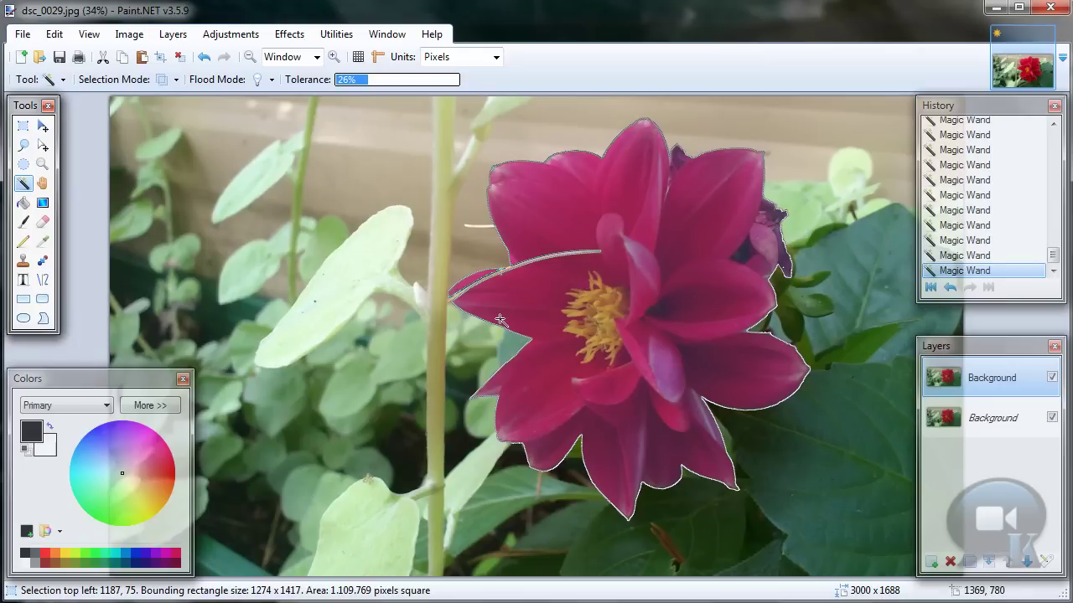
Step: Delete the selected dahlia from the top layer and toggle layer visibility to check the cut-out
{"action": "key", "text": "Delete"}
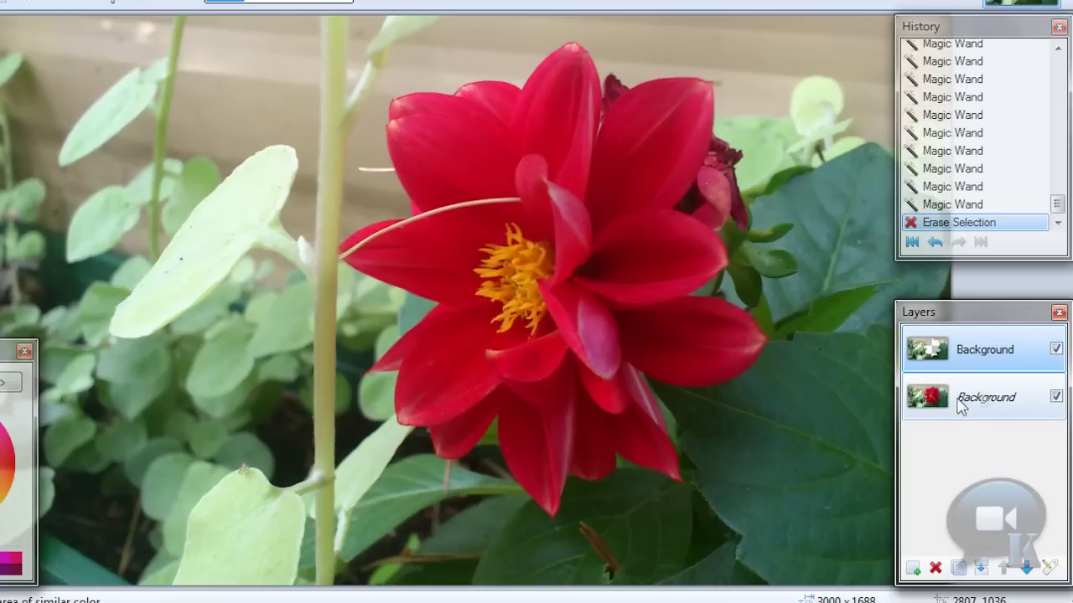
{"action": "left_click", "coordinate": [1055, 349]}
{"action": "left_click", "coordinate": [959, 351]}
{"action": "left_click", "coordinate": [1056, 397]}
{"action": "left_click", "coordinate": [1056, 349]}
Step: Toggle the lower colour layer off and on again, leaving the top layer active
{"action": "left_click", "coordinate": [968, 404]}
{"action": "left_click", "coordinate": [1056, 397]}
{"action": "left_click", "coordinate": [994, 360]}
{"action": "left_click", "coordinate": [1056, 396]}
{"action": "left_click", "coordinate": [1055, 399]}
{"action": "left_click", "coordinate": [979, 356]}
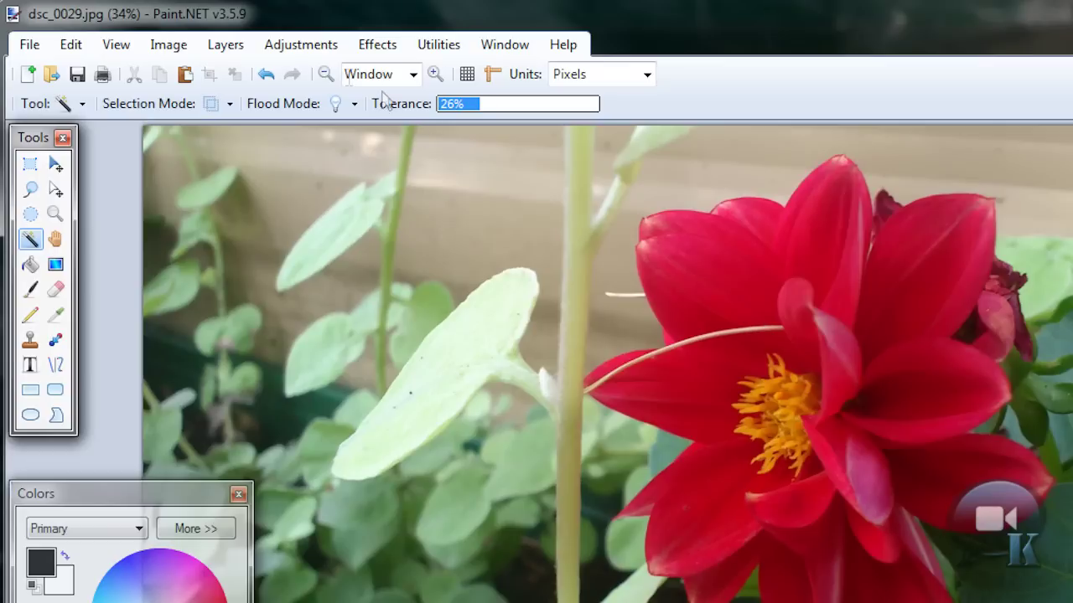
Step: Convert the top layer to Black and White and check it with the colour layer hidden
{"action": "left_click", "coordinate": [298, 43]}
{"action": "left_click", "coordinate": [312, 114]}
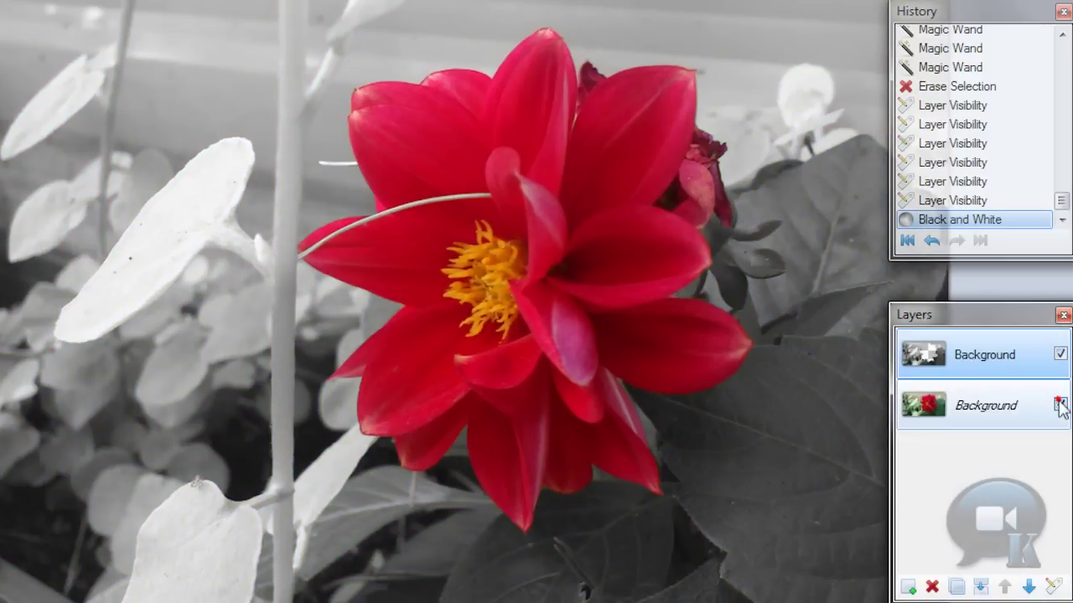
{"action": "left_click", "coordinate": [1060, 403]}
{"action": "left_click", "coordinate": [1060, 405]}
Step: Hide and reshow the grey top layer to compare, keeping it active
{"action": "left_click", "coordinate": [1060, 354]}
{"action": "left_click", "coordinate": [1060, 354]}
{"action": "left_click", "coordinate": [981, 352]}
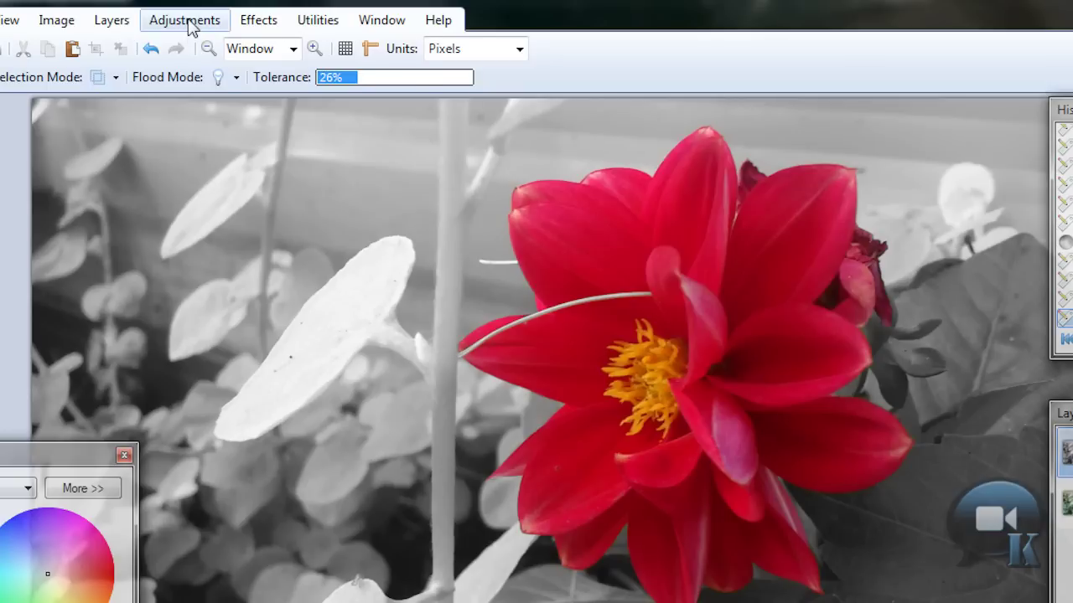
{"action": "left_click", "coordinate": [191, 20]}
Step: Apply Brightness/Contrast with brightness -11 and contrast 9, then undo and redo to compare
{"action": "left_click", "coordinate": [182, 109]}
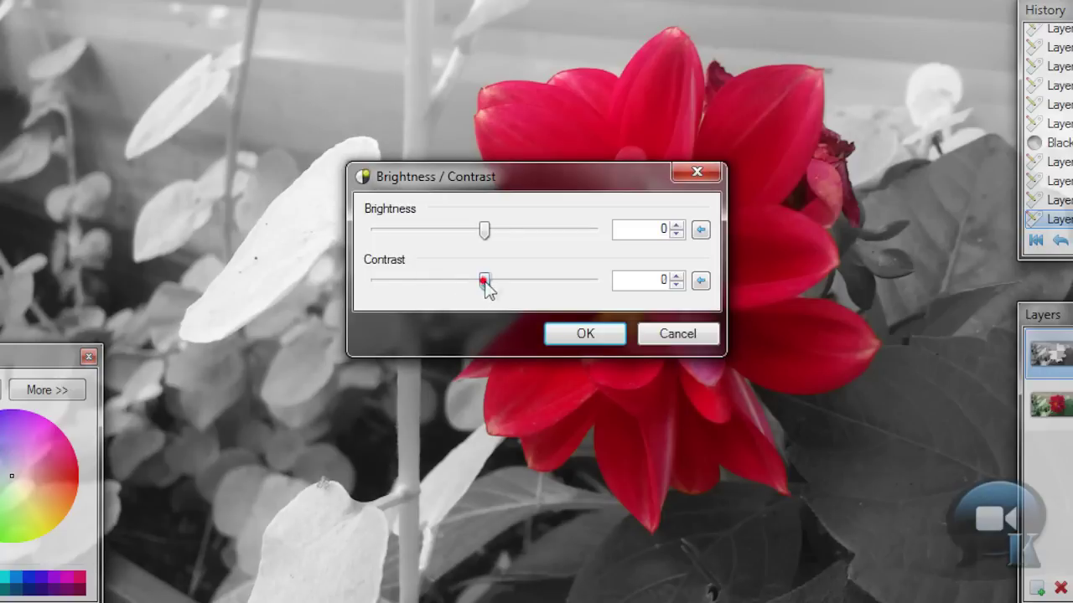
{"action": "left_click_drag", "start_coordinate": [485, 280], "coordinate": [494, 281]}
{"action": "left_click_drag", "start_coordinate": [484, 232], "coordinate": [472, 229]}
{"action": "left_click", "coordinate": [546, 329]}
{"action": "key", "text": "ctrl+z"}
{"action": "key", "text": "ctrl+y"}
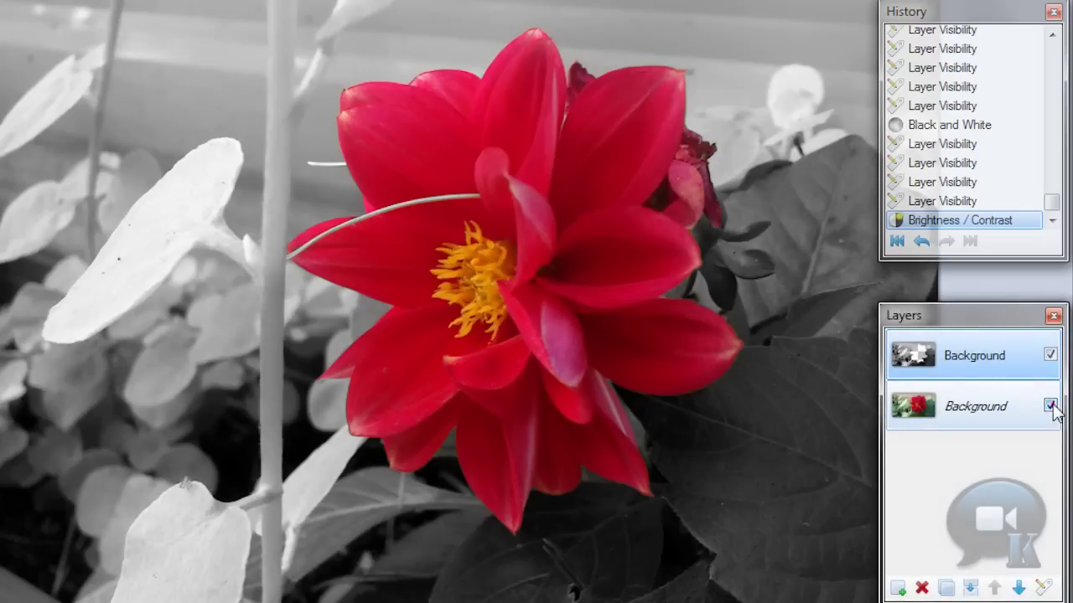
Step: Hide the colour layer and open Feather Object with its radius set to 8
{"action": "left_click", "coordinate": [1050, 406]}
{"action": "left_click", "coordinate": [118, 2]}
{"action": "mouse_move", "coordinate": [126, 117]}
{"action": "left_click", "coordinate": [312, 137]}
{"action": "left_click_drag", "start_coordinate": [263, 257], "coordinate": [336, 259]}
{"action": "left_click_drag", "start_coordinate": [335, 259], "coordinate": [407, 259]}
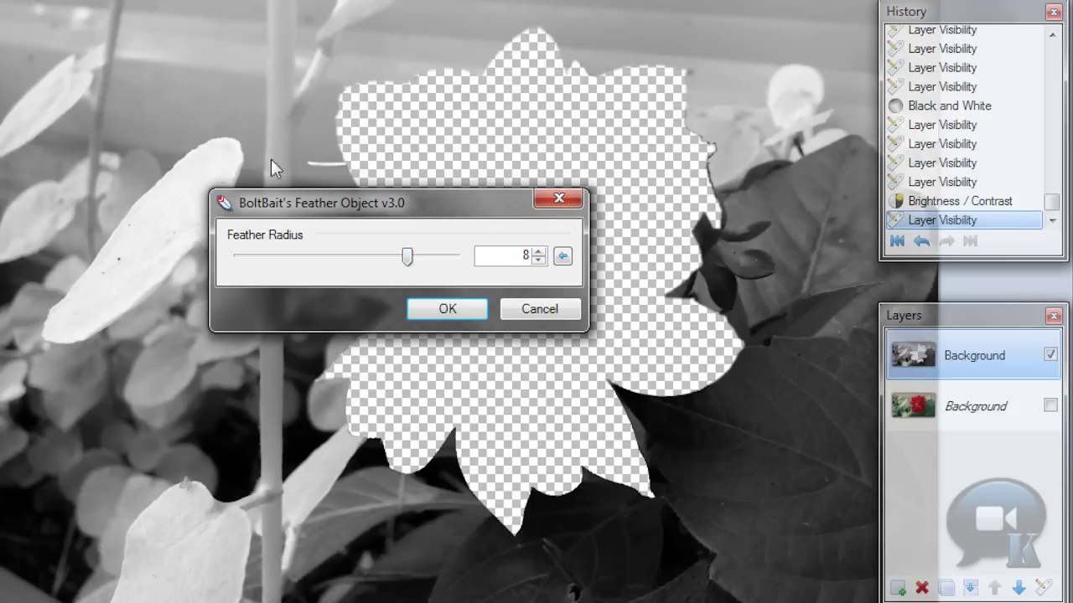